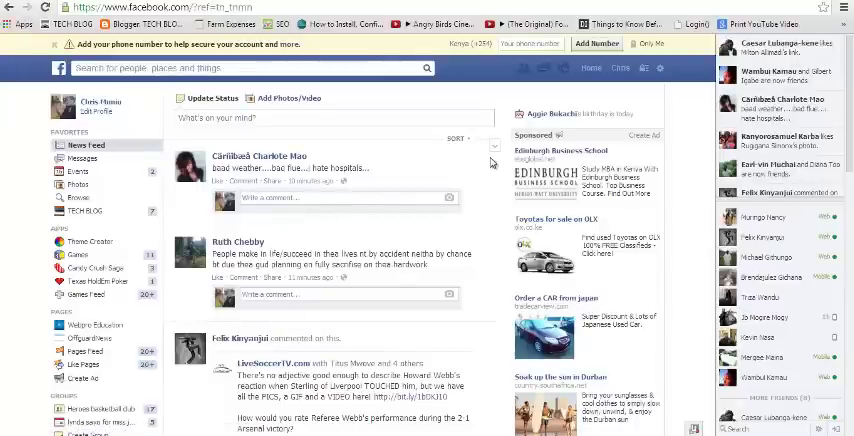
Dismiss the add-phone-number notice and search Facebook for 'Mark'.
click(38, 35)
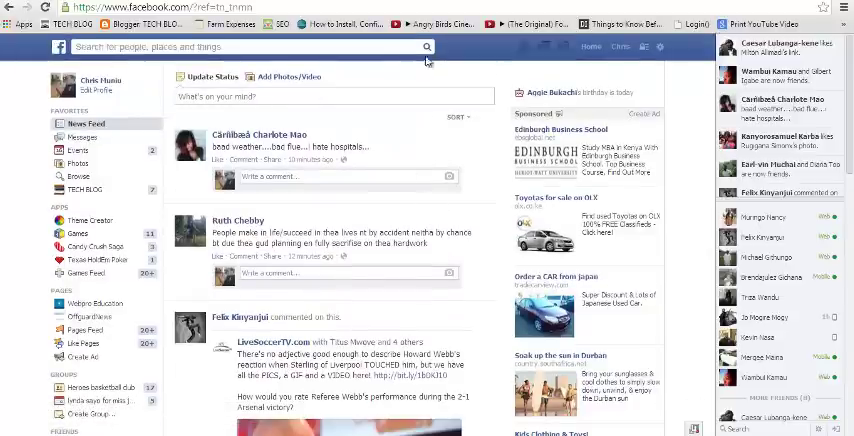
click(266, 46)
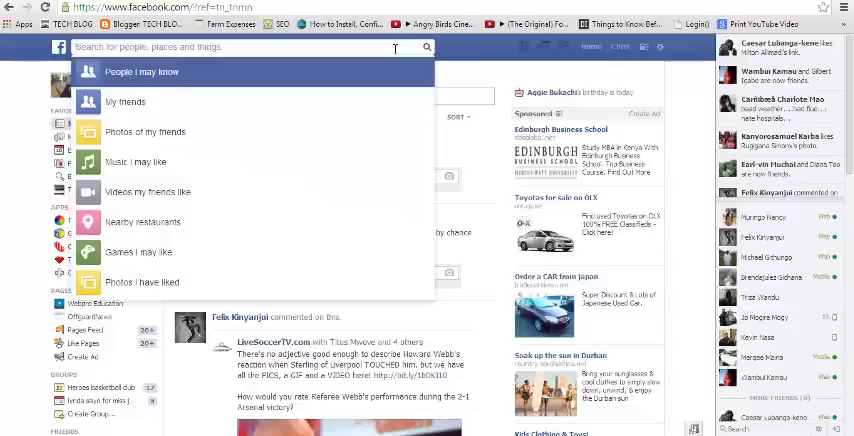
text(Mark)
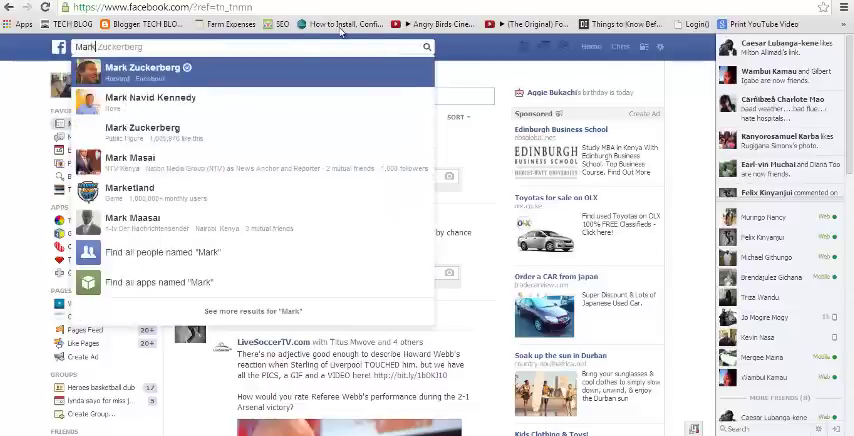
Open Mark Zuckerberg's verified profile from the search suggestions.
click(148, 67)
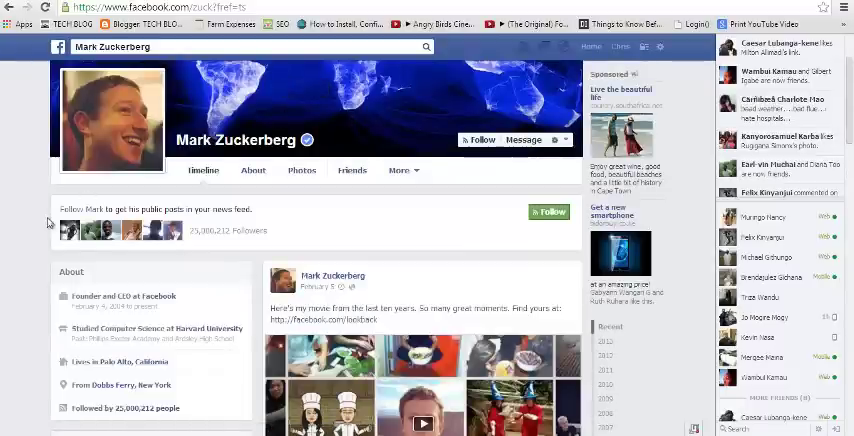
scroll(15, 224, up, 1)
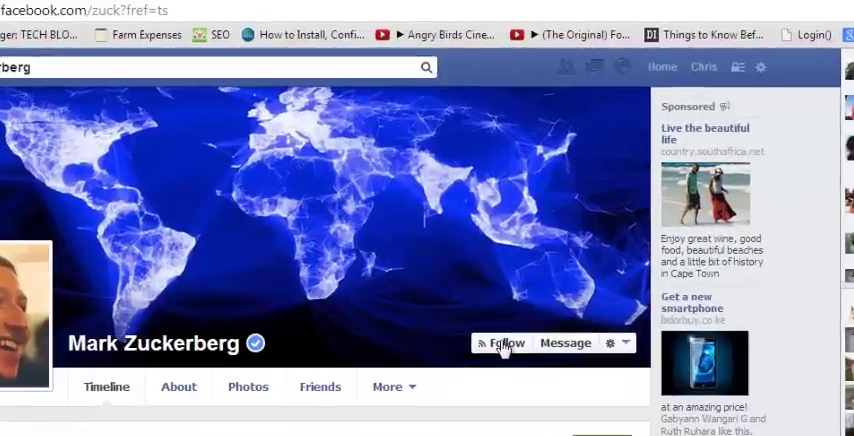
Follow Mark Zuckerberg so his profile button reads 'Following' with a tick.
click(486, 259)
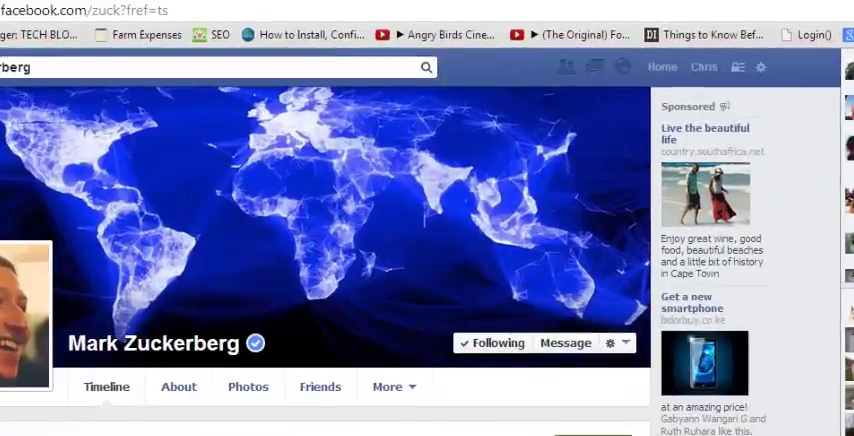